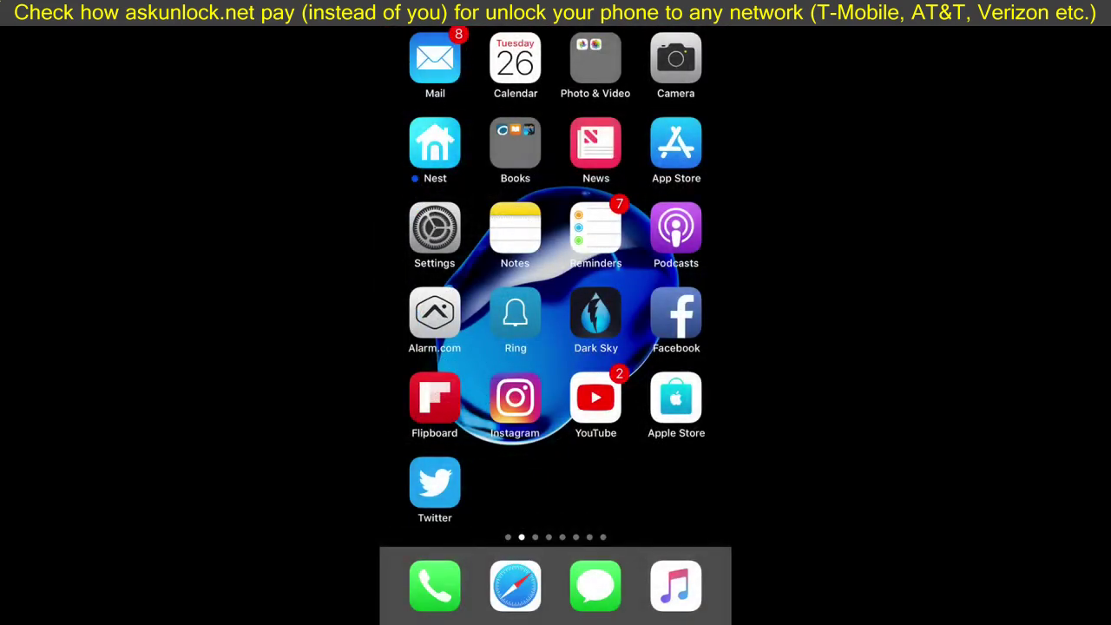
- Scroll through the settings page and return to General settings
scroll(555, 364, up, 5)
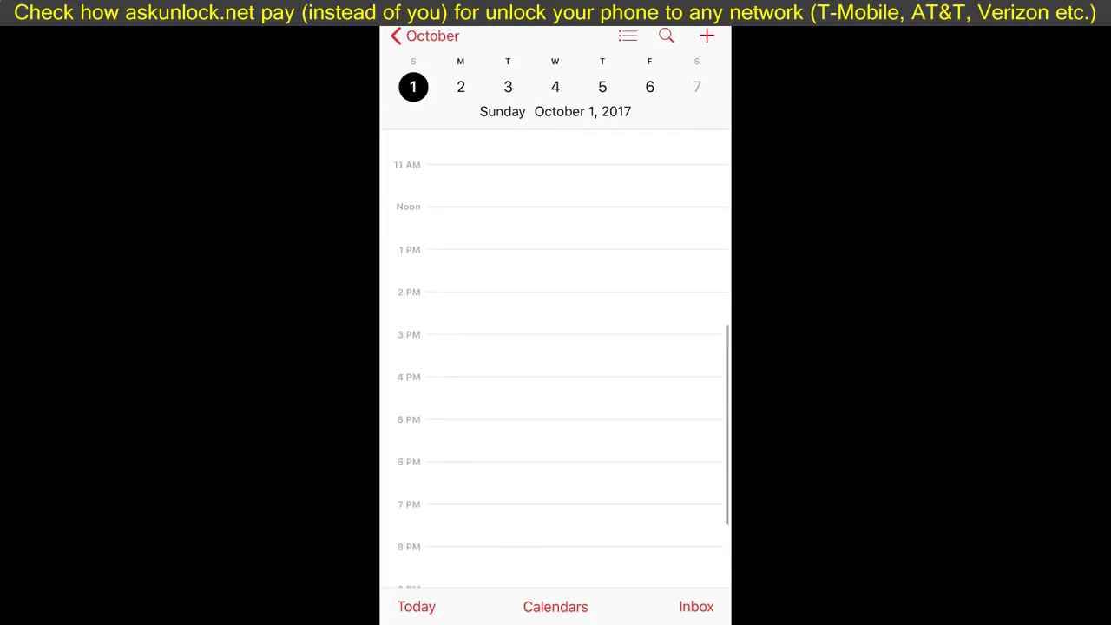
scroll(555, 365, down, 5)
scroll(555, 364, up, 1)
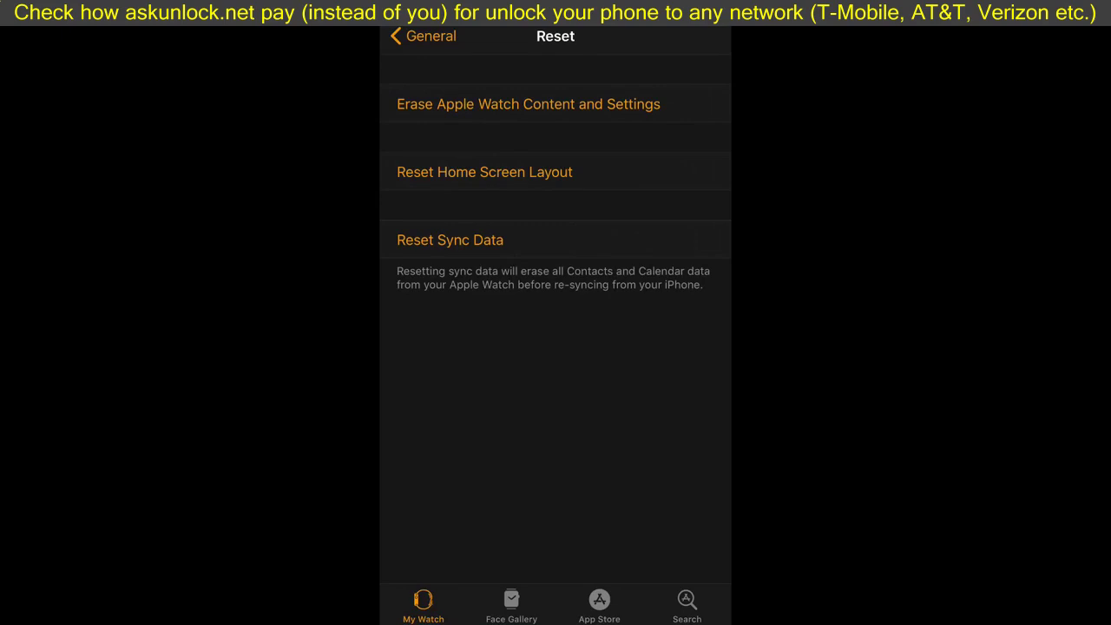
click(425, 35)
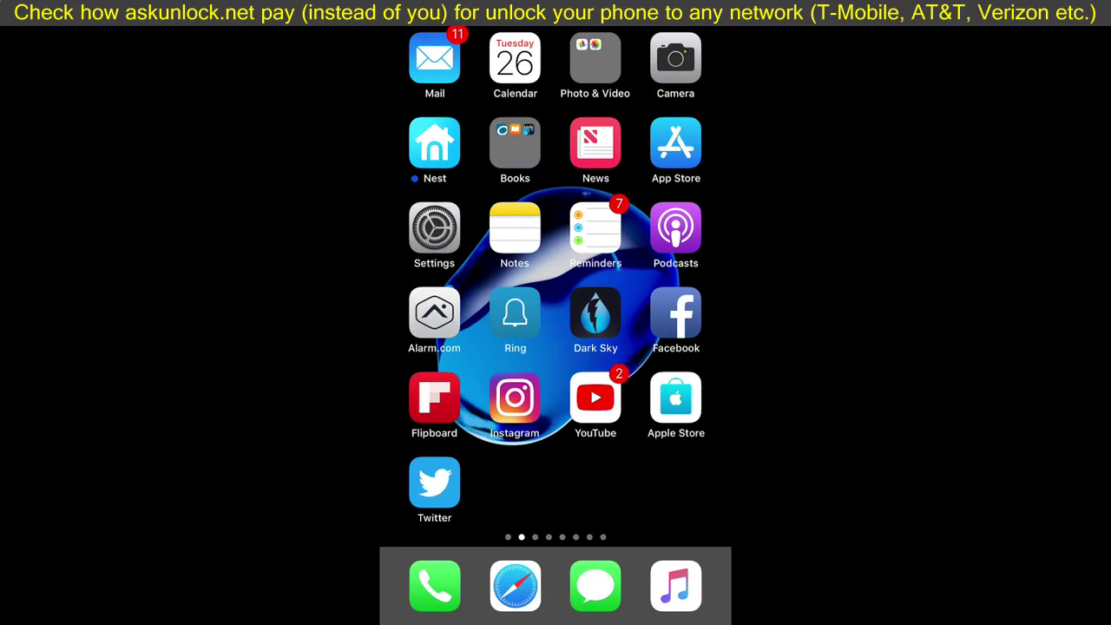
- Confirm Calendars syncing is on for the calendars-only Gmail account under Accounts & Passwords, then return home
click(434, 228)
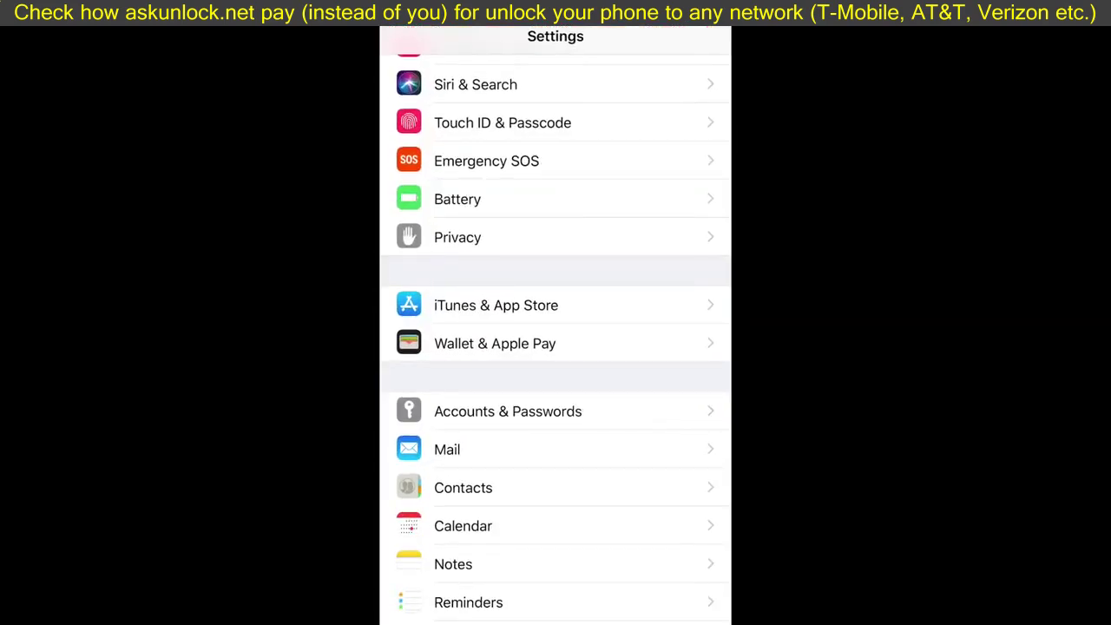
click(507, 411)
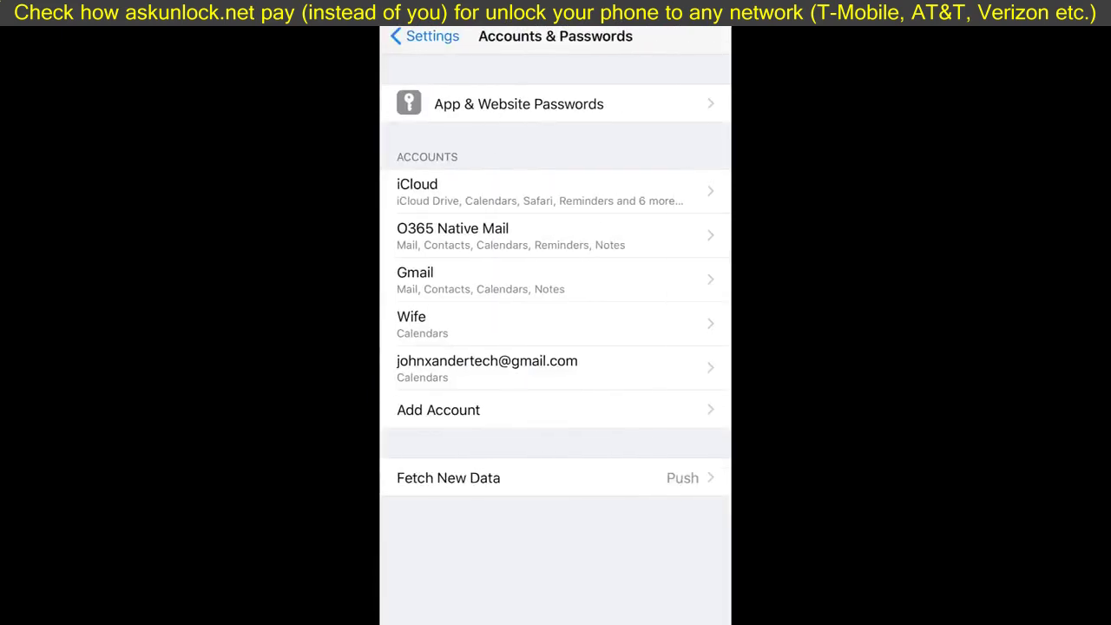
click(486, 368)
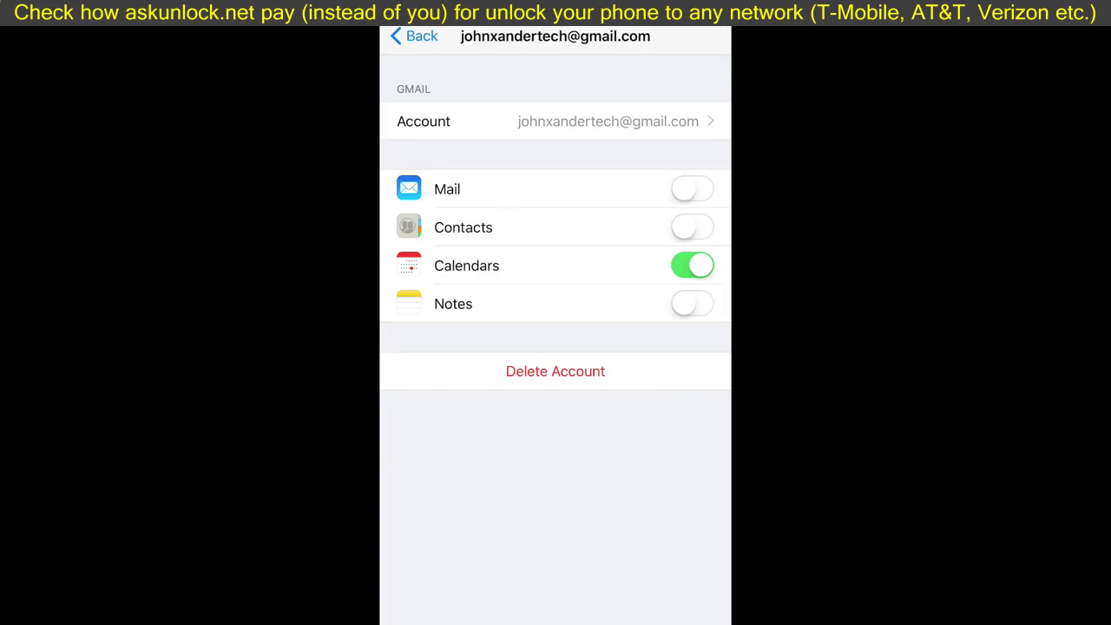
click(415, 35)
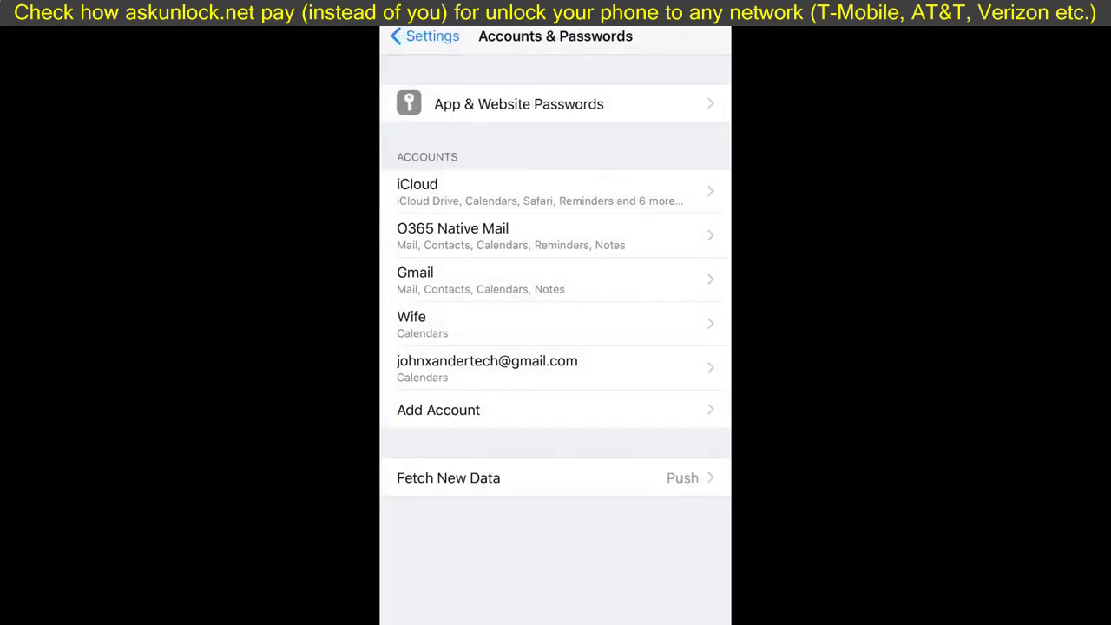
key(super)
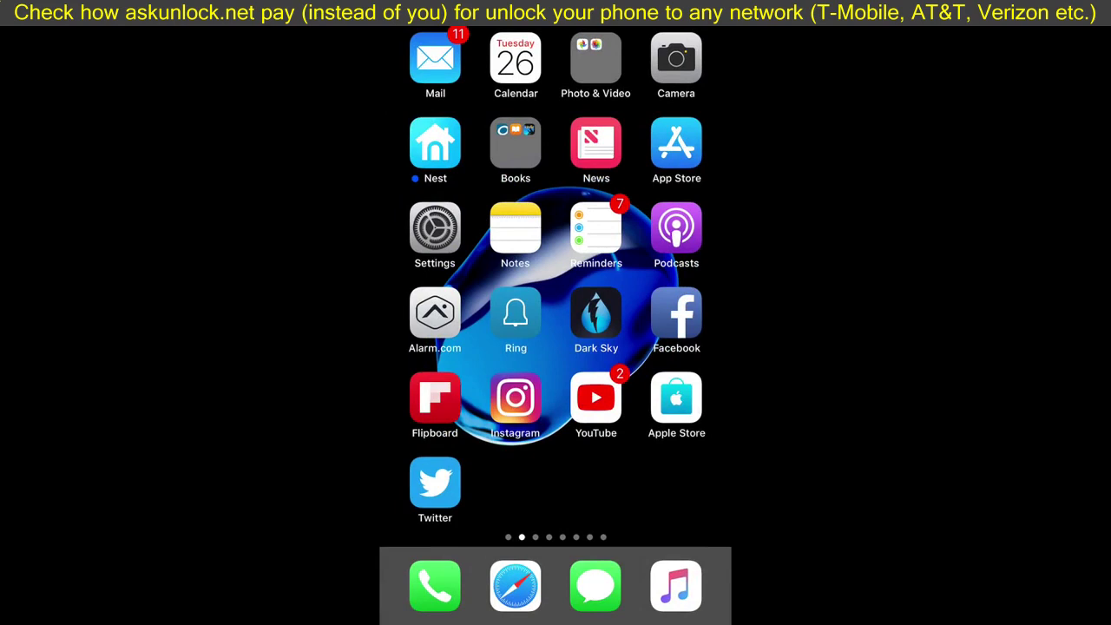
- In Calendar, find the Book club event on Saturday, October 7, 2017, 6–7 PM
click(515, 61)
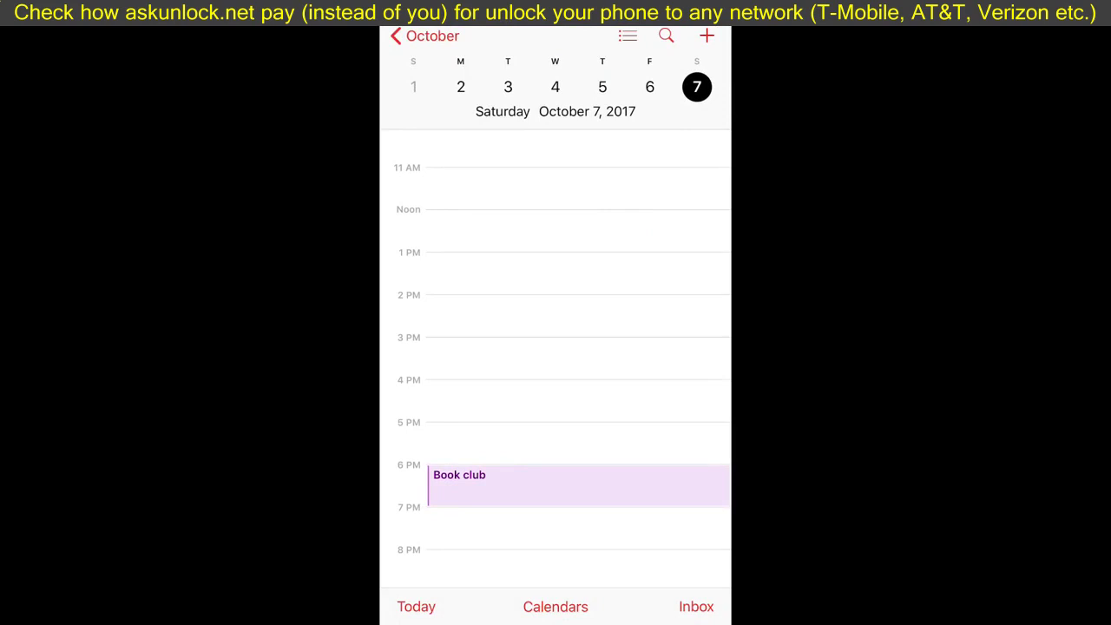
scroll(555, 347, down, 1)
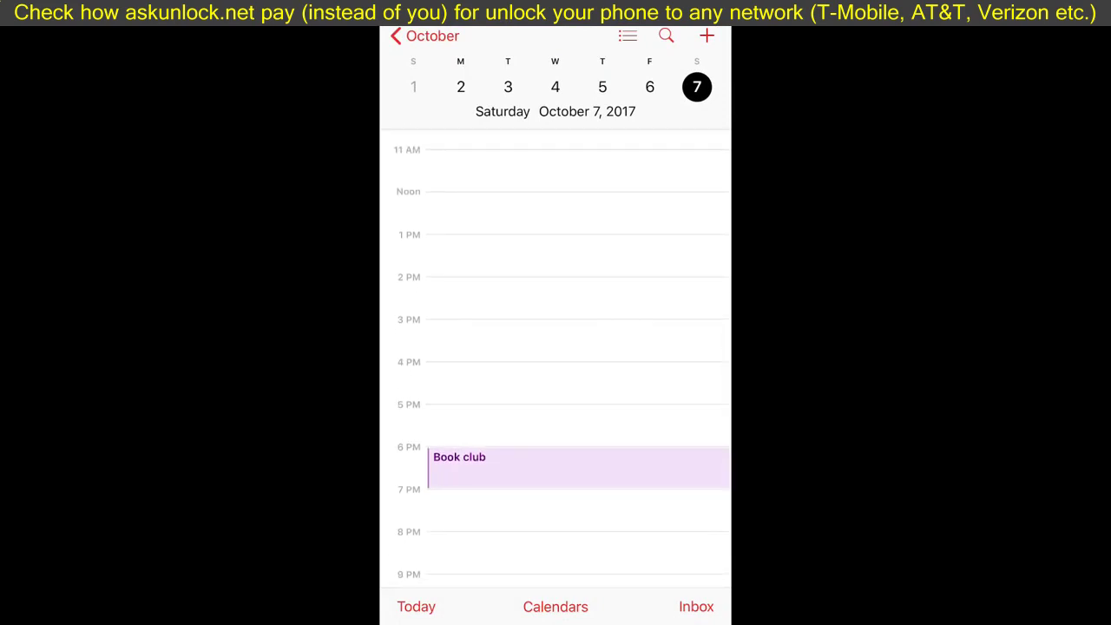